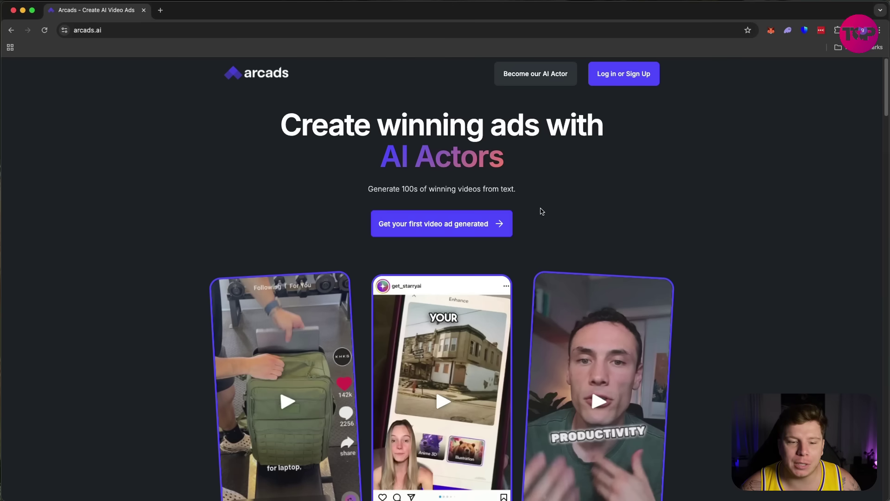
Step: Play the left, middle and right sample ad videos on the homepage and scroll through the page
{"action": "scroll", "coordinate": [370, 187], "scroll_direction": "down", "scroll_amount": 3}
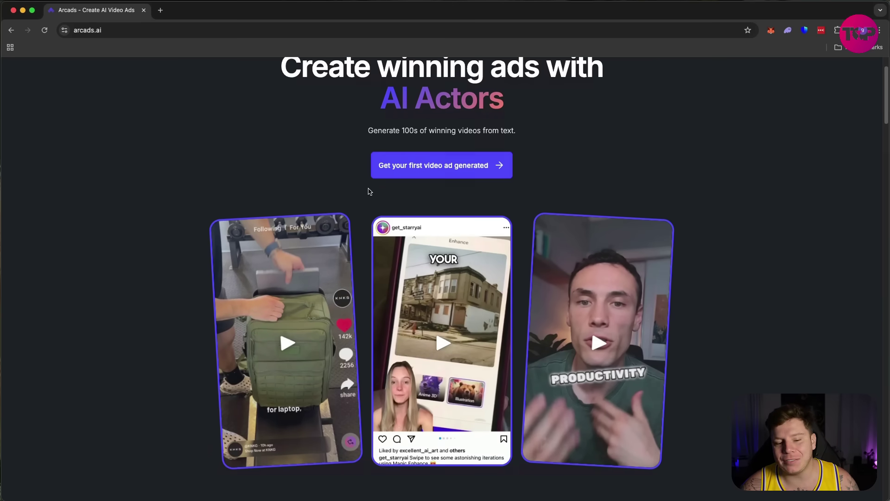
{"action": "left_click", "coordinate": [287, 339]}
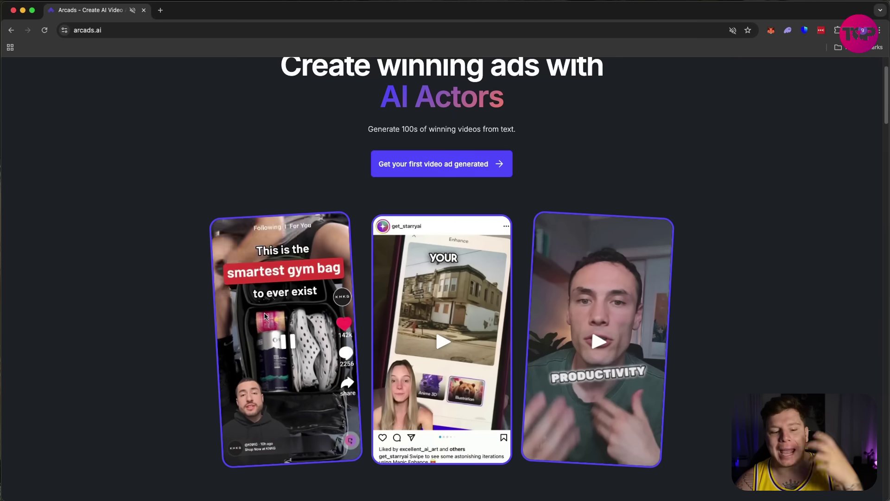
{"action": "left_click", "coordinate": [441, 339]}
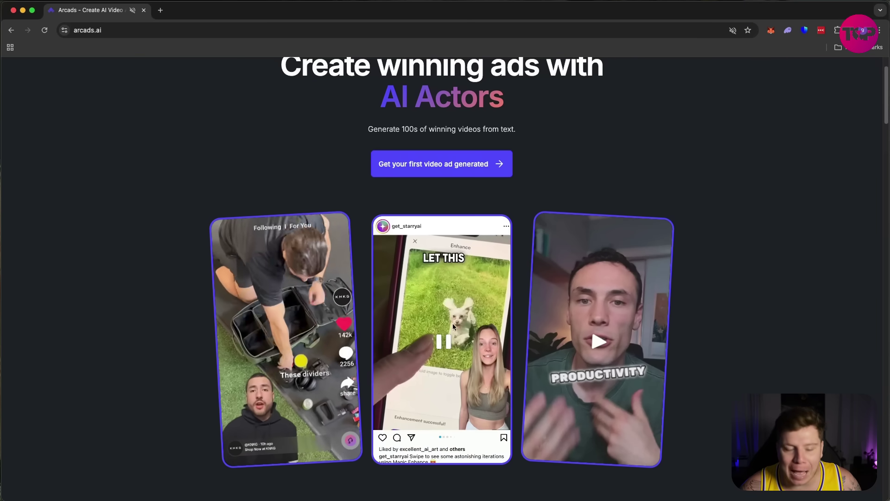
{"action": "left_click", "coordinate": [592, 344]}
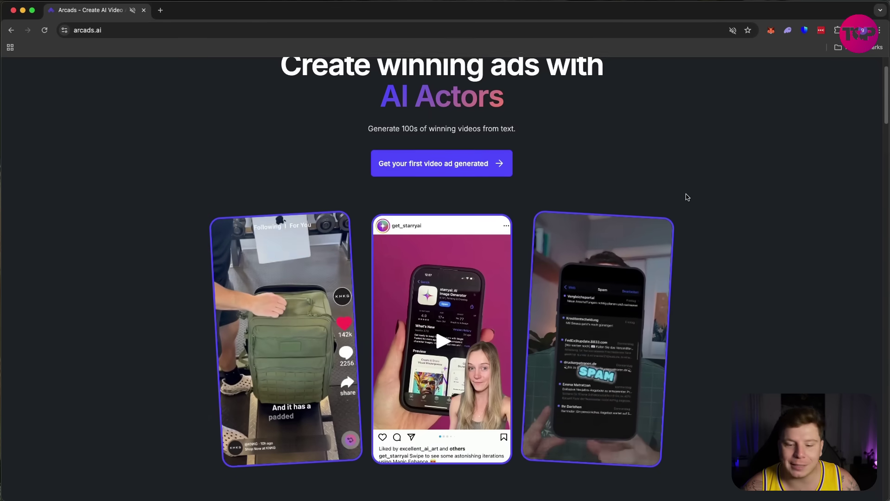
{"action": "scroll", "coordinate": [682, 187], "scroll_direction": "down", "scroll_amount": 7}
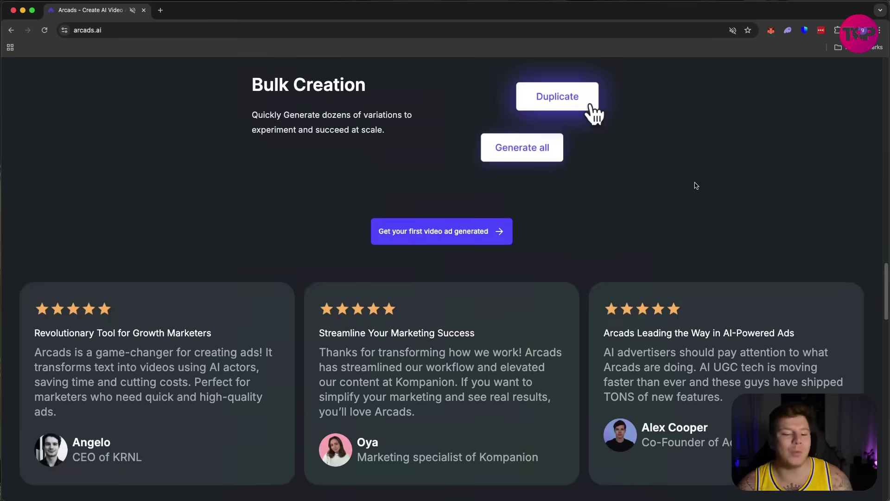
{"action": "scroll", "coordinate": [603, 218], "scroll_direction": "down", "scroll_amount": 6}
{"action": "scroll", "coordinate": [564, 241], "scroll_direction": "down", "scroll_amount": 15}
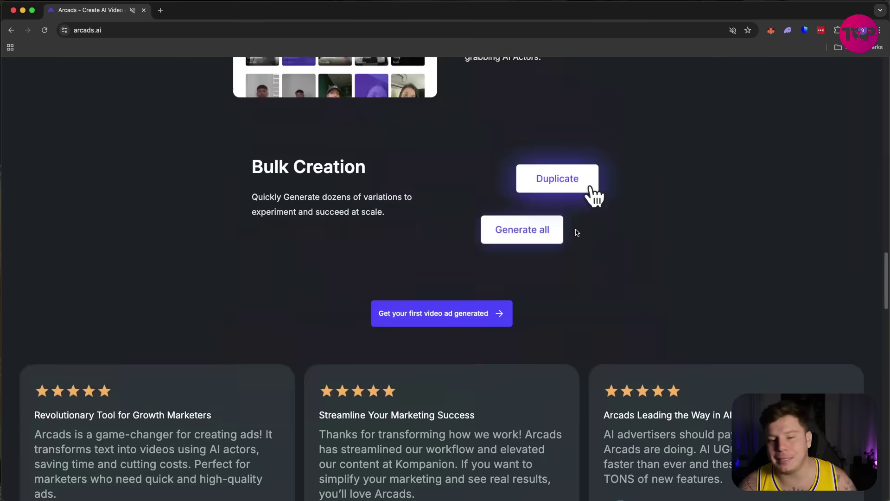
{"action": "scroll", "coordinate": [577, 232], "scroll_direction": "up", "scroll_amount": 20}
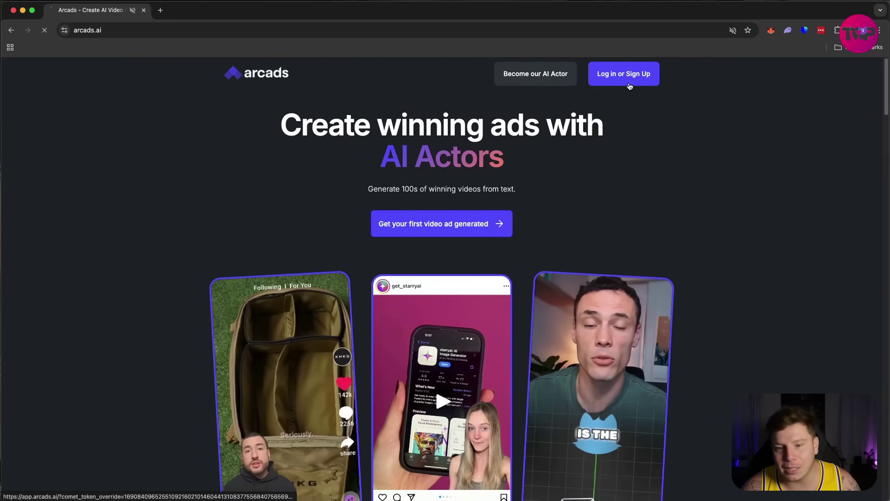
Step: Log in to a new empty project and keep Talking Actors as the generation mode
{"action": "left_click", "coordinate": [629, 85]}
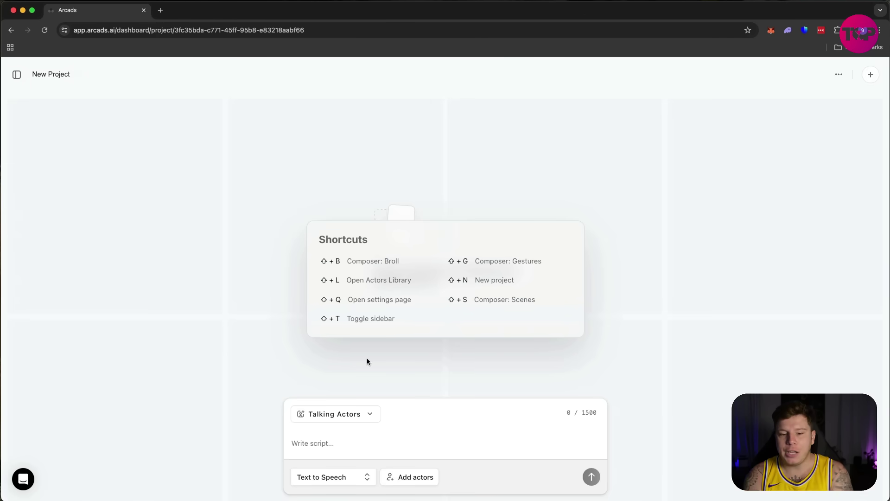
{"action": "left_click", "coordinate": [340, 415]}
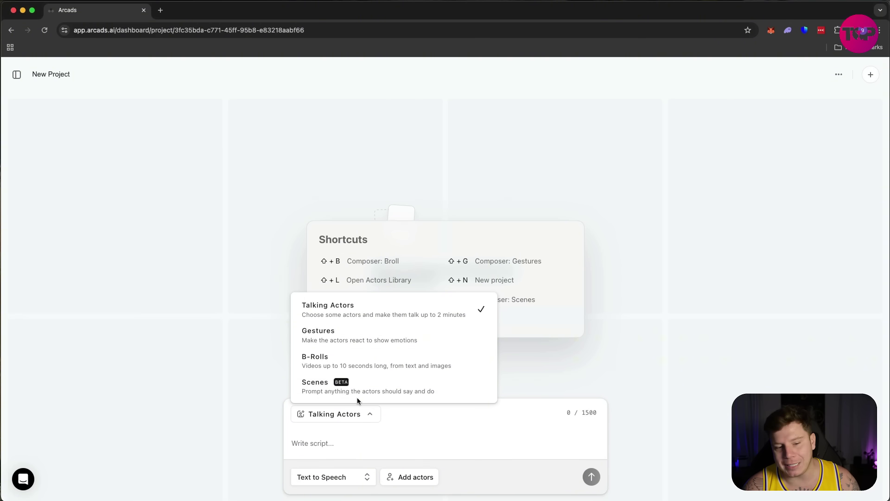
{"action": "left_click", "coordinate": [367, 316]}
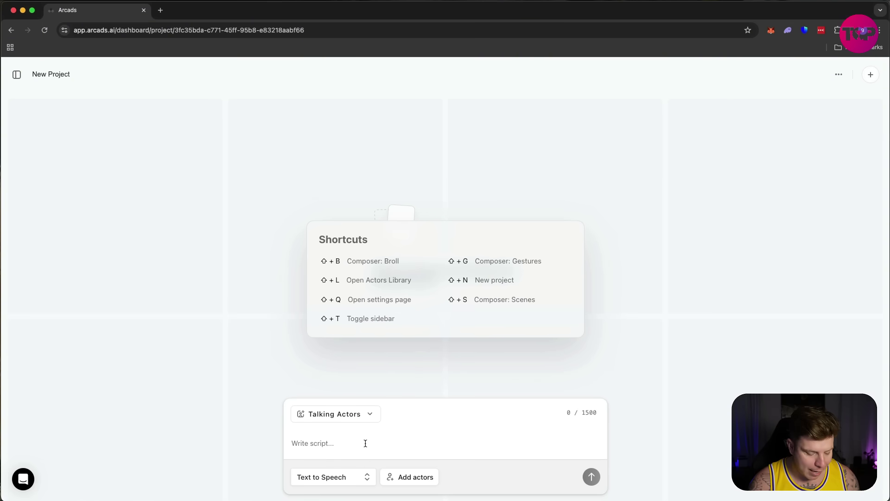
Step: Write the script calling this the best AI platform on the market, correcting the typo to 'market'
{"action": "type", "text": "hey this is"}
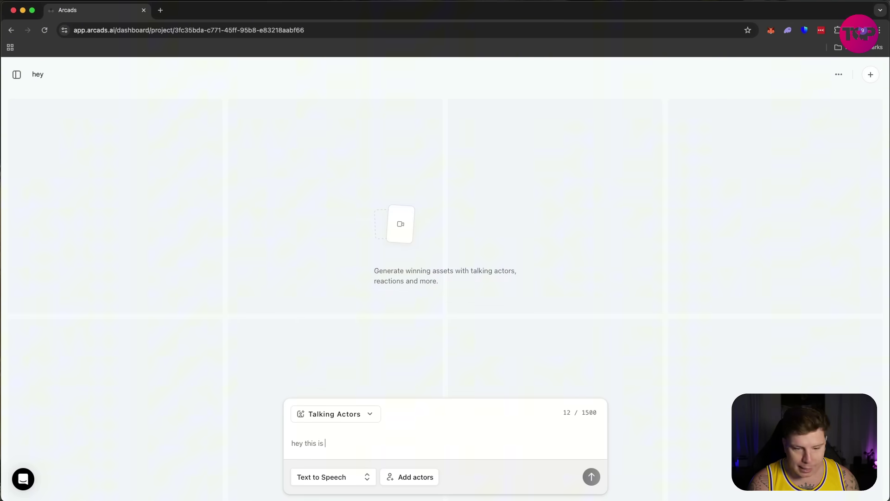
{"action": "type", "text": " the best ai platform on th emarket today check us out because we are awesome"}
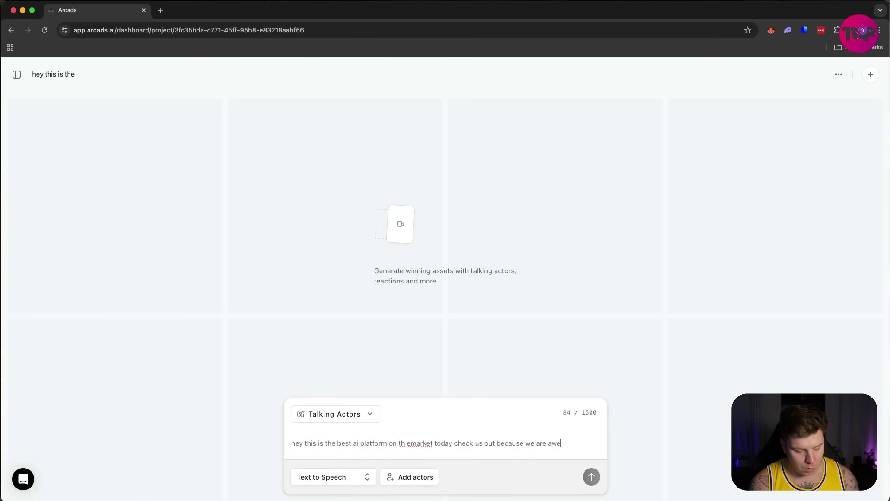
{"action": "right_click", "coordinate": [409, 442]}
{"action": "left_click", "coordinate": [427, 391]}
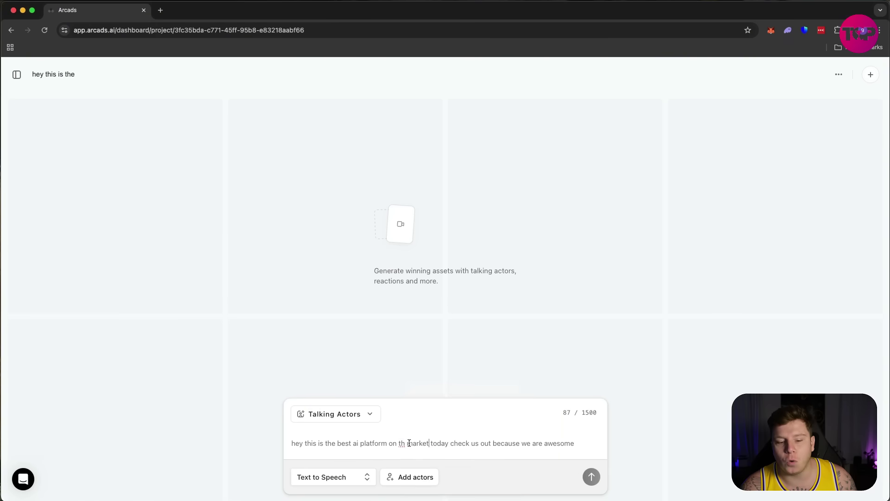
{"action": "type", "text": "e"}
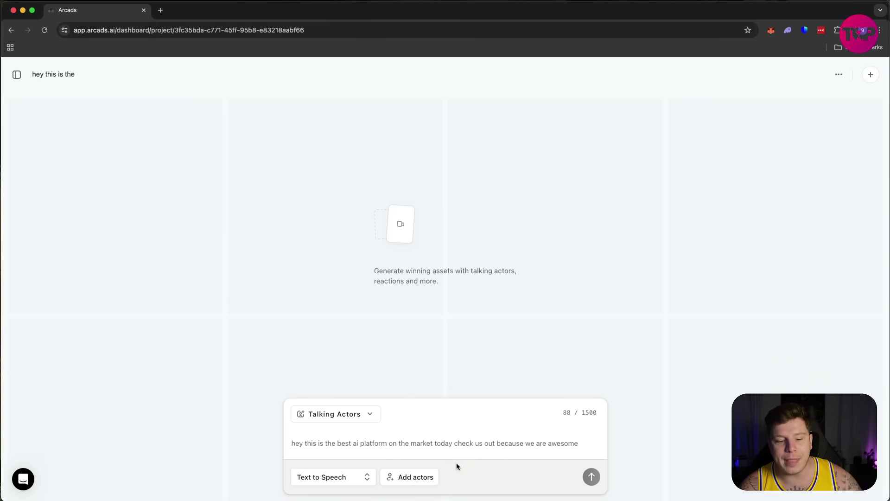
{"action": "left_click", "coordinate": [407, 484]}
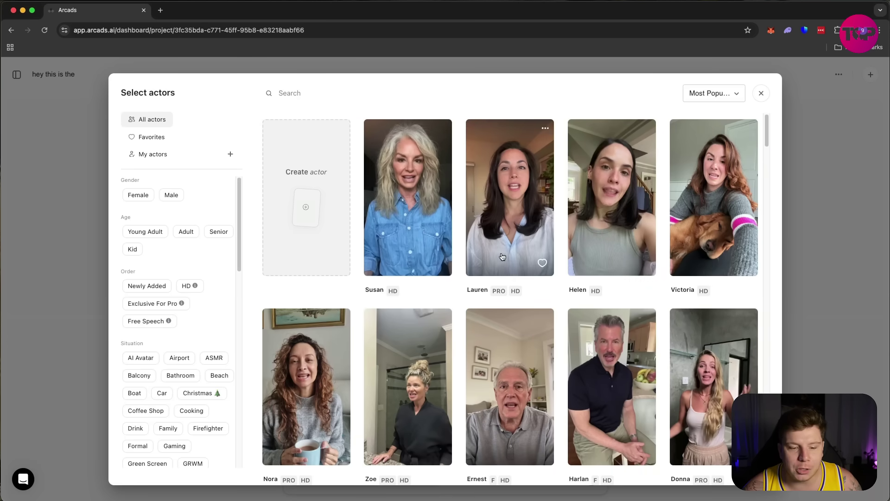
Step: Select the white-coated doctor actor in Select actors and attach her to the script
{"action": "scroll", "coordinate": [508, 256], "scroll_direction": "down", "scroll_amount": 1}
{"action": "scroll", "coordinate": [508, 256], "scroll_direction": "down", "scroll_amount": 9}
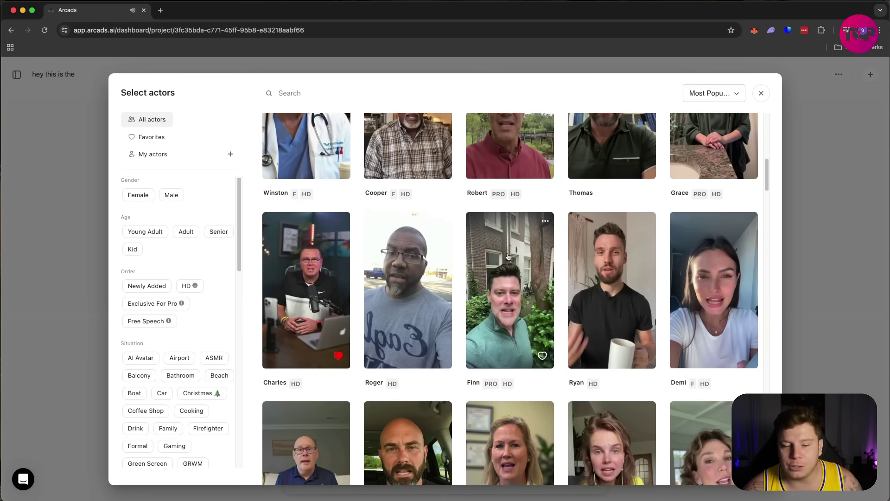
{"action": "scroll", "coordinate": [508, 257], "scroll_direction": "down", "scroll_amount": 3}
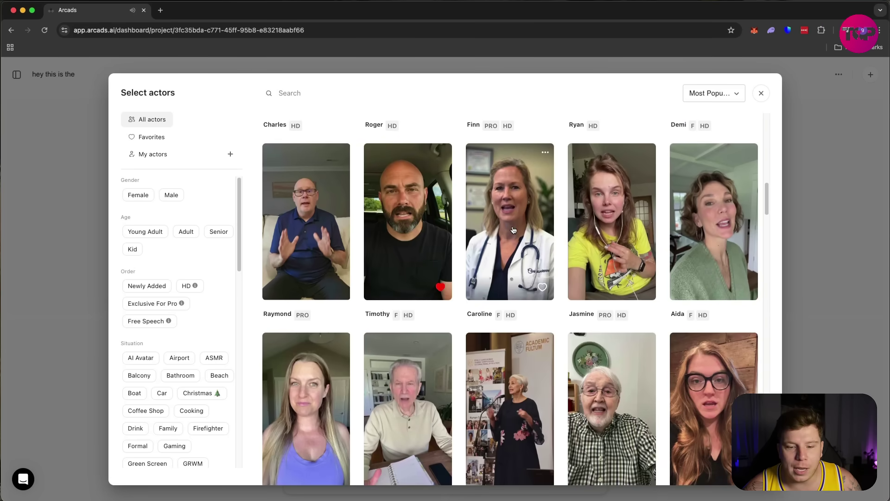
{"action": "left_click", "coordinate": [506, 240]}
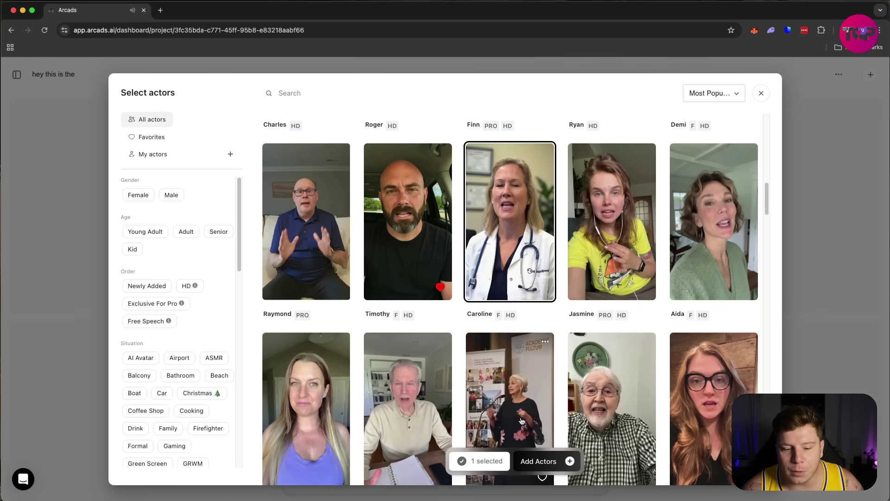
{"action": "left_click", "coordinate": [498, 461]}
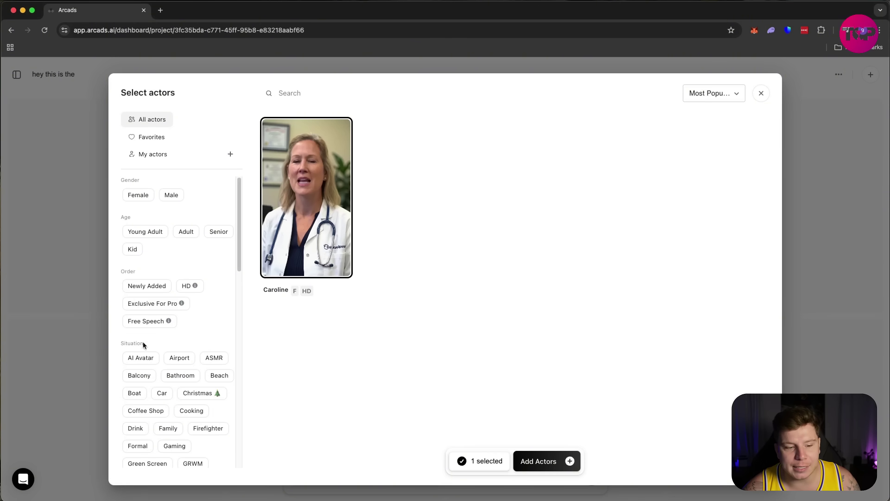
{"action": "left_click", "coordinate": [762, 94]}
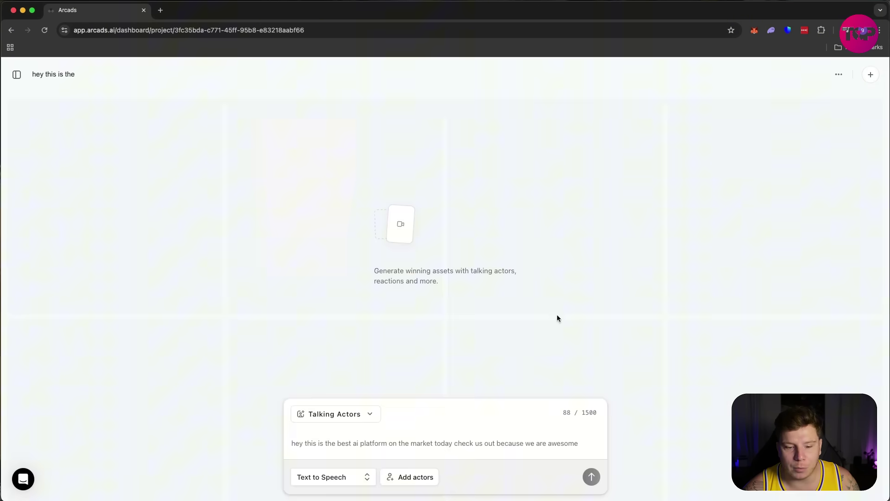
{"action": "left_click", "coordinate": [402, 474]}
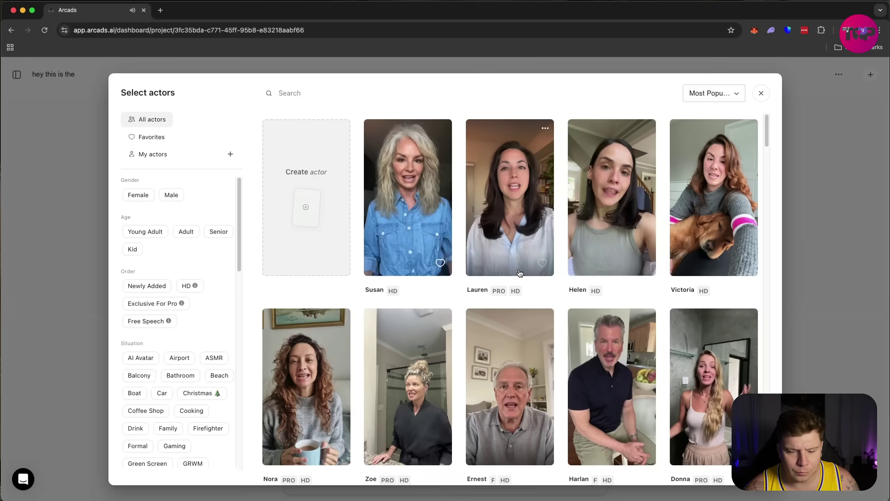
{"action": "scroll", "coordinate": [520, 274], "scroll_direction": "down", "scroll_amount": 12}
{"action": "left_click", "coordinate": [506, 414]}
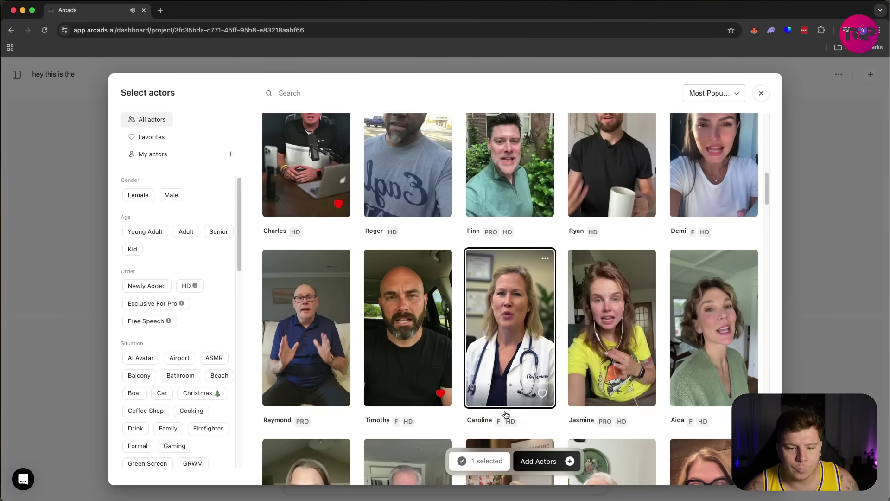
{"action": "left_click", "coordinate": [532, 462]}
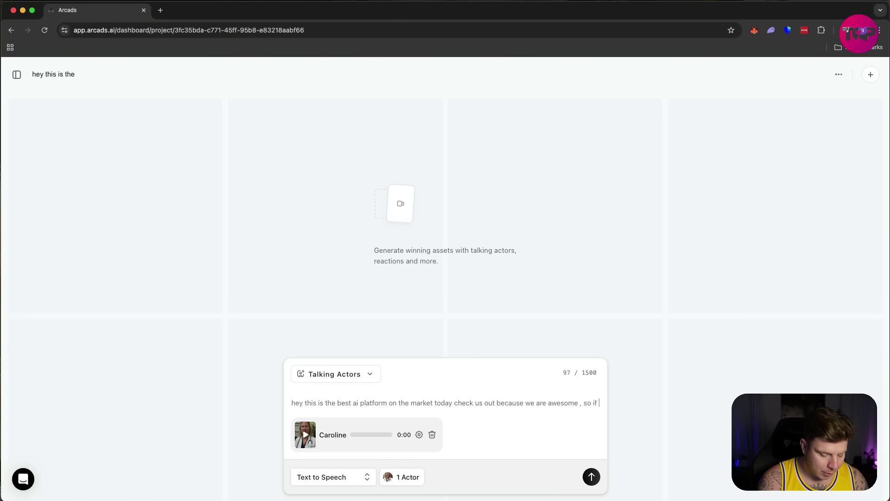
Step: End the script with 'checkup with your favourite ai doctor', fix 'yoru' to 'your', and submit it
{"action": "type", "text": "your"}
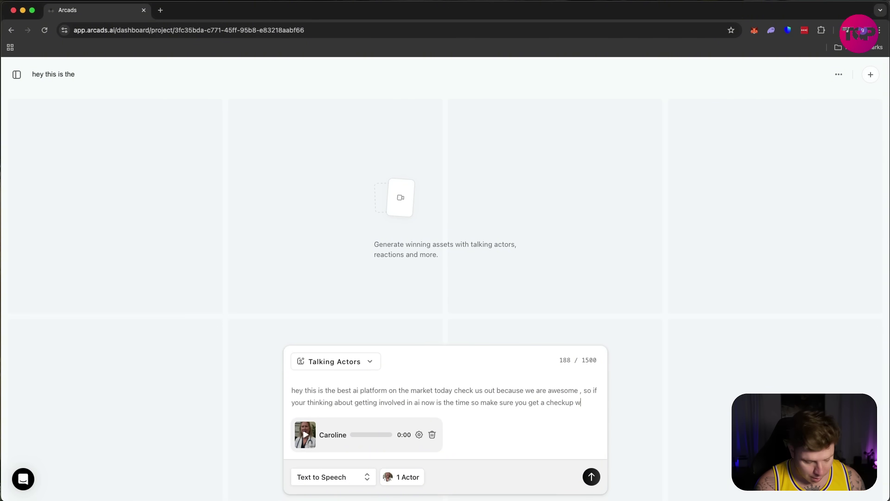
{"action": "type", "text": "yoru favourite ai doctor"}
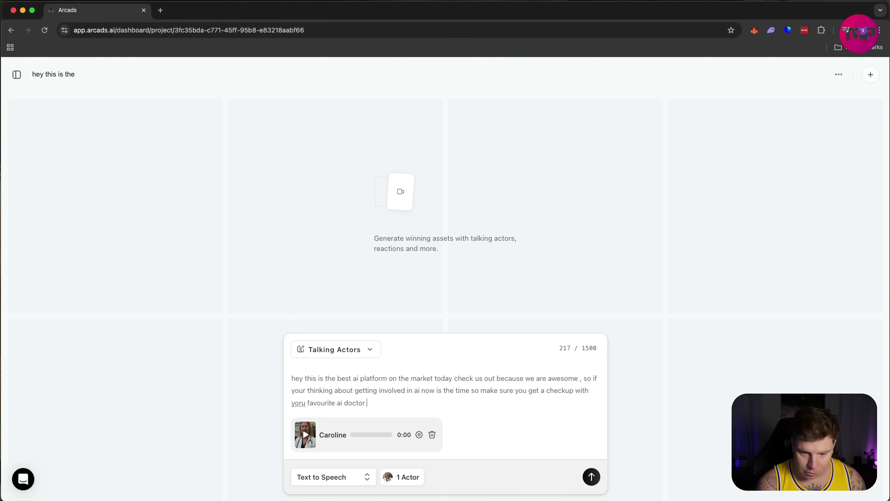
{"action": "right_click", "coordinate": [299, 399]}
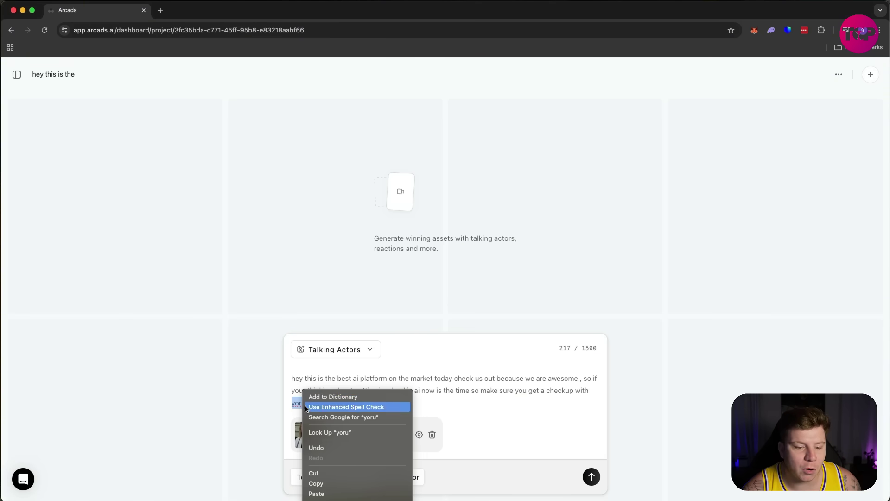
{"action": "right_click", "coordinate": [299, 402]}
{"action": "left_click", "coordinate": [299, 443]}
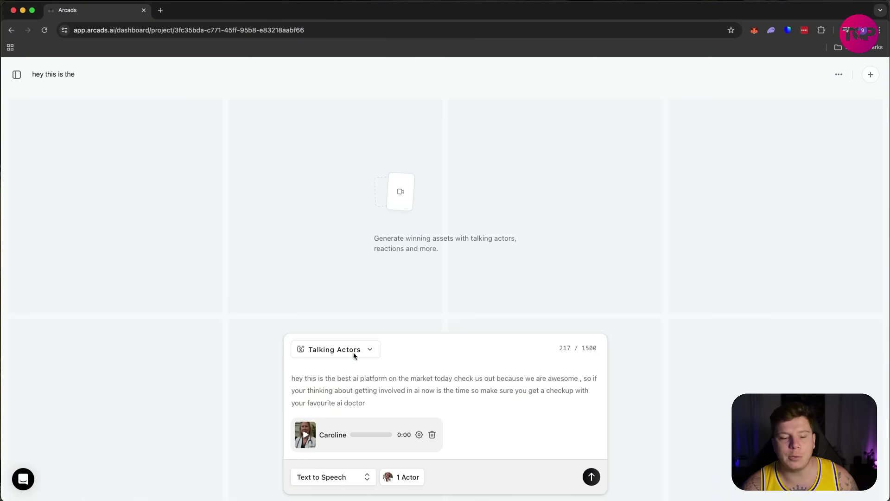
{"action": "left_click", "coordinate": [590, 477]}
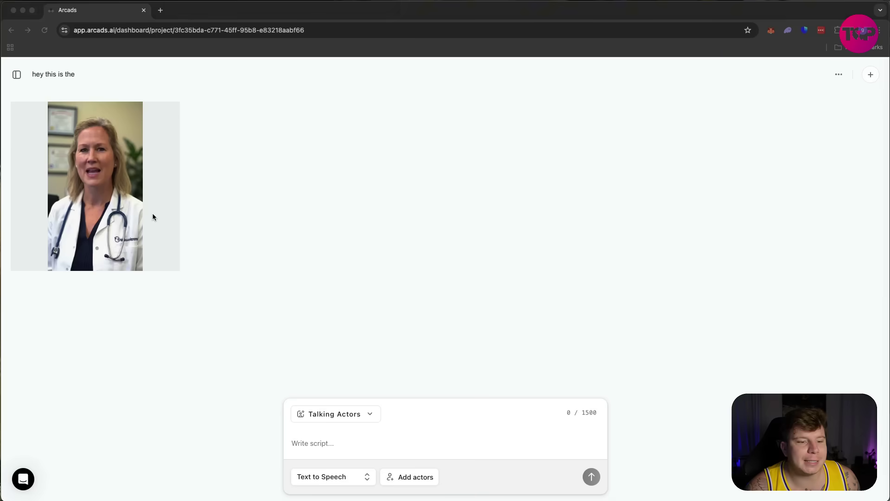
Step: Open the finished 14-second doctor video to view its details
{"action": "left_click", "coordinate": [141, 237]}
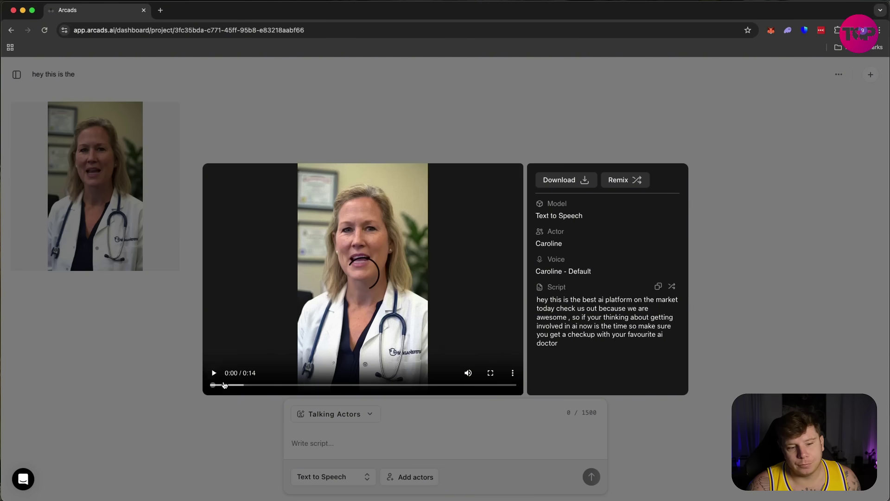
Step: Play the doctor video, mute and replay it, then close the preview
{"action": "left_click", "coordinate": [214, 372]}
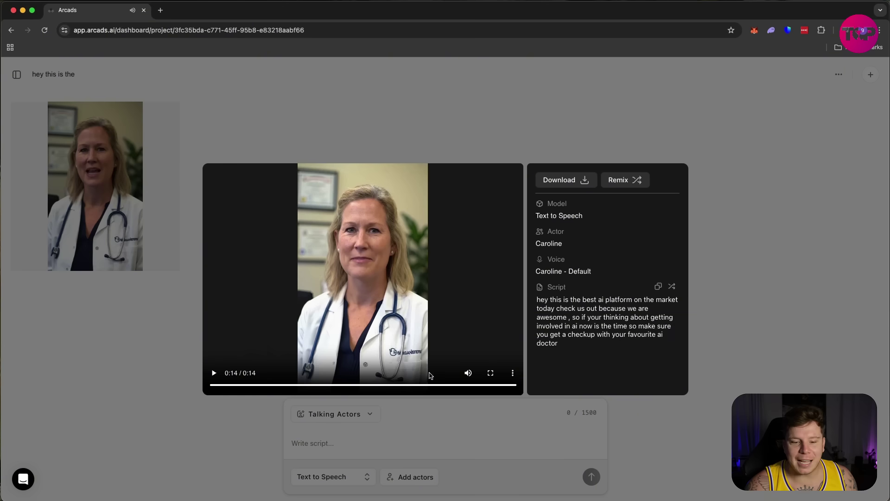
{"action": "left_click", "coordinate": [469, 372]}
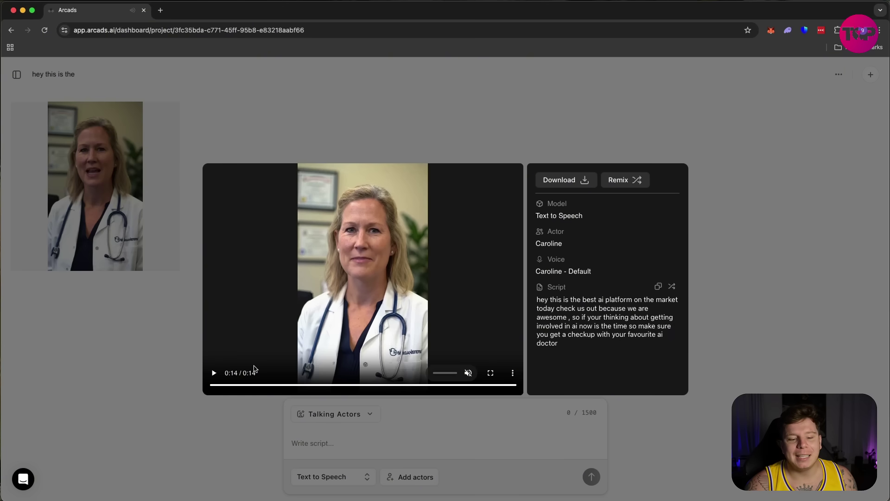
{"action": "left_click", "coordinate": [215, 373]}
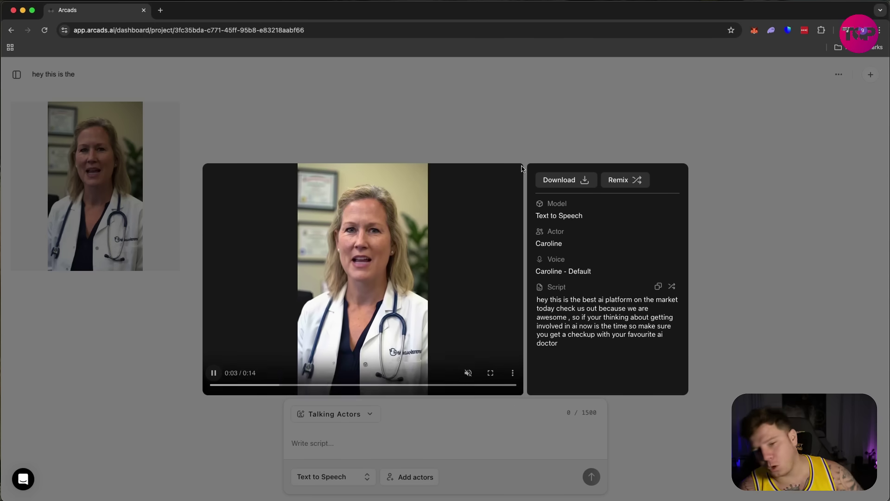
{"action": "left_click", "coordinate": [417, 135]}
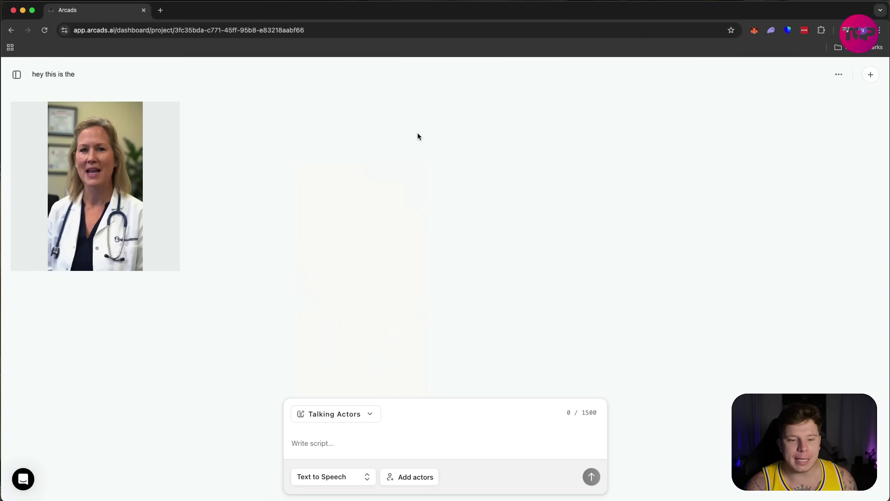
Step: Switch to Gestures and write a prompt making the actor celebrate, with 'celebrate' spelled correctly
{"action": "left_click", "coordinate": [370, 415]}
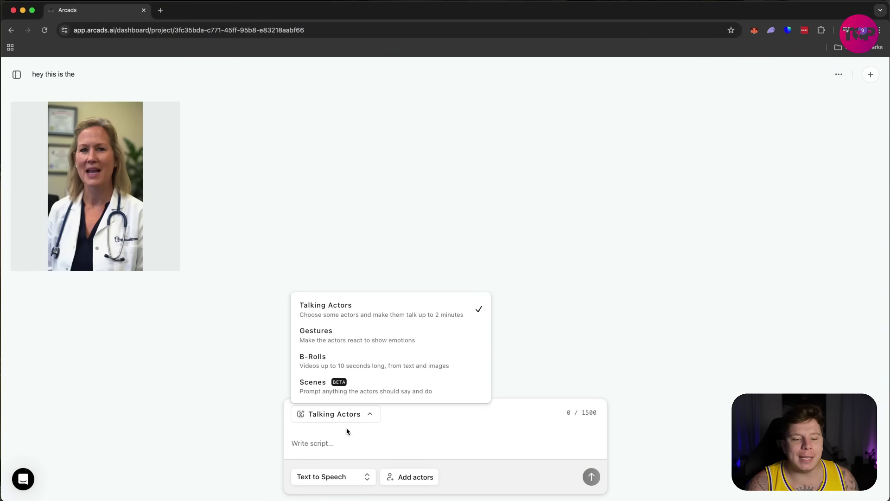
{"action": "left_click", "coordinate": [339, 340]}
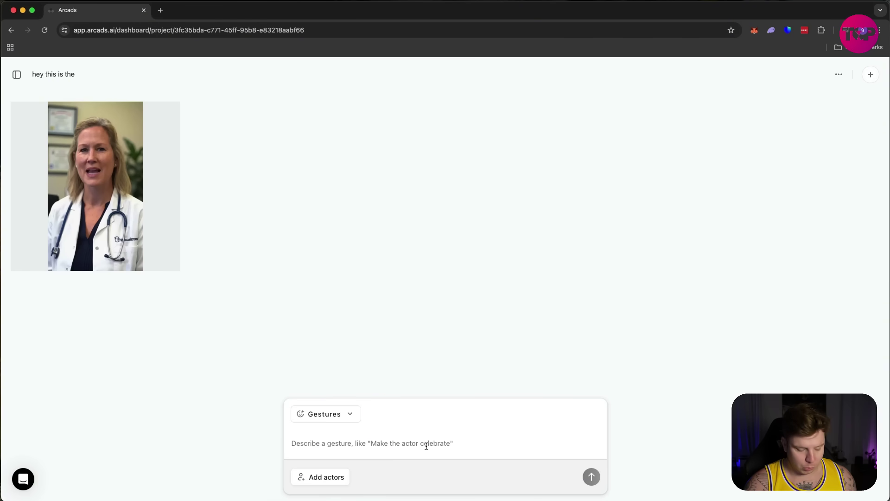
{"action": "type", "text": "make this ac"}
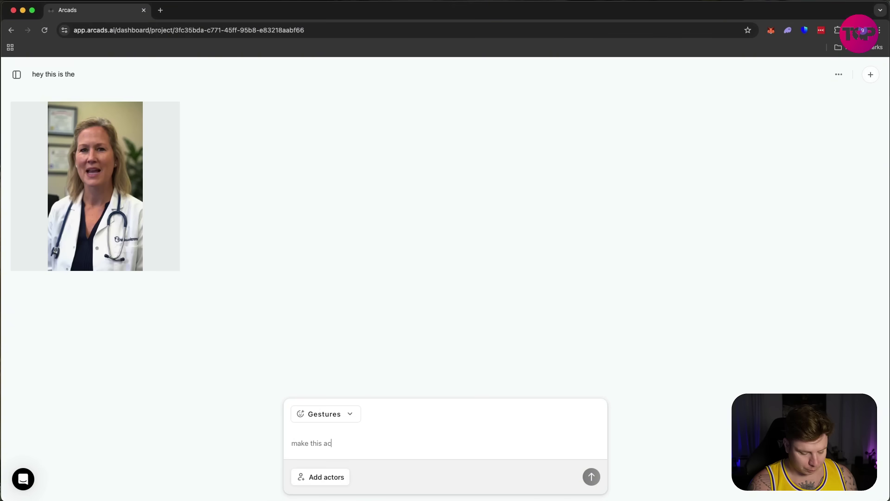
{"action": "type", "text": "tor celebera"}
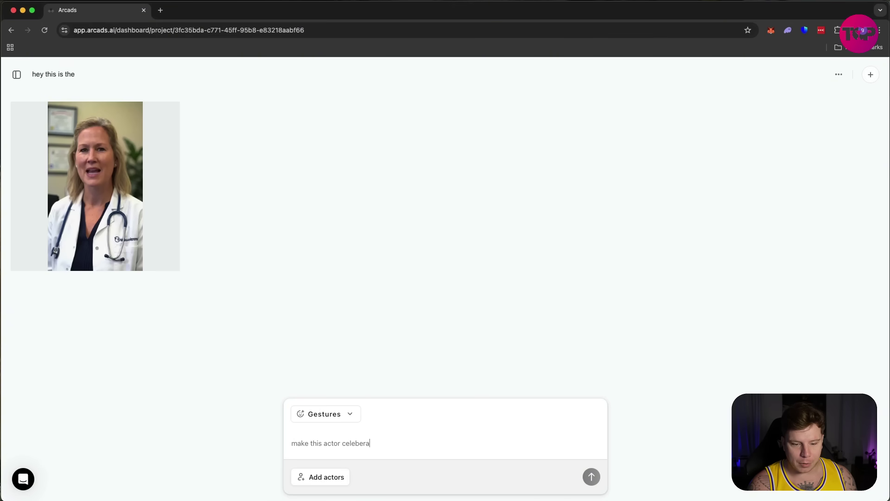
{"action": "type", "text": "ter"}
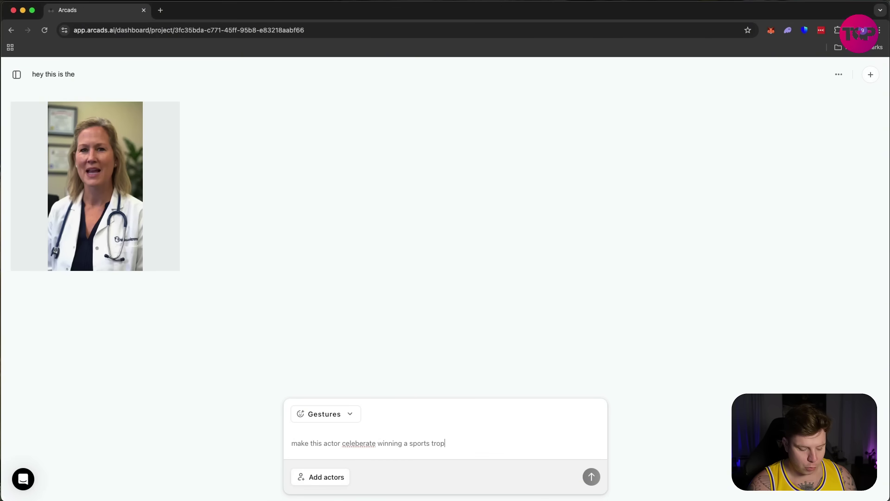
{"action": "right_click", "coordinate": [356, 441]}
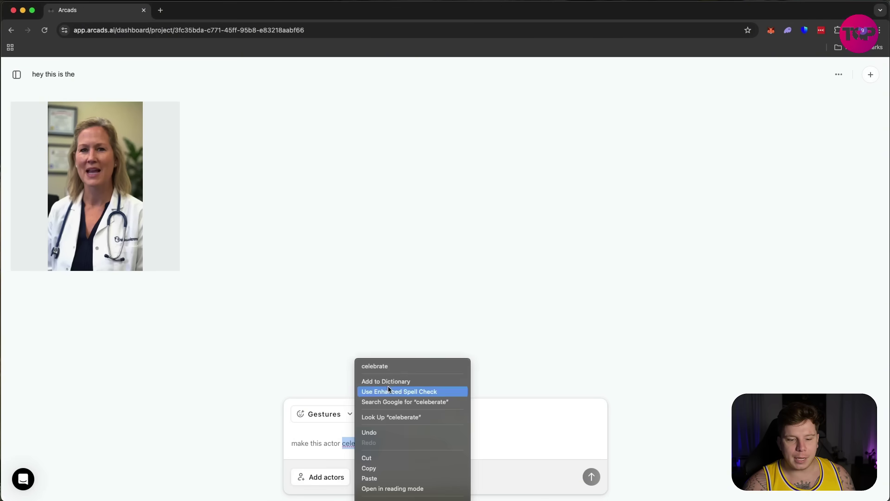
{"action": "left_click", "coordinate": [371, 365]}
Step: Attach the blonde actor filmed in a car and submit the celebrating gesture
{"action": "left_click", "coordinate": [343, 476]}
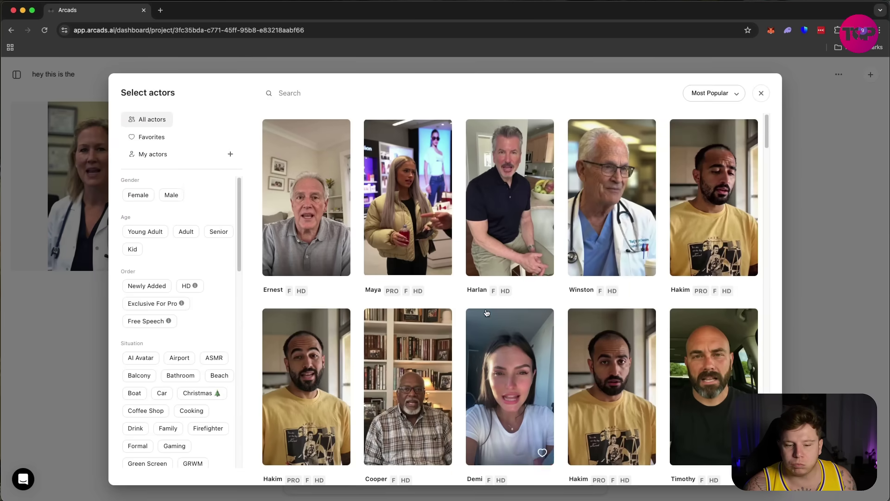
{"action": "scroll", "coordinate": [484, 320], "scroll_direction": "down", "scroll_amount": 10}
{"action": "scroll", "coordinate": [481, 328], "scroll_direction": "down", "scroll_amount": 6}
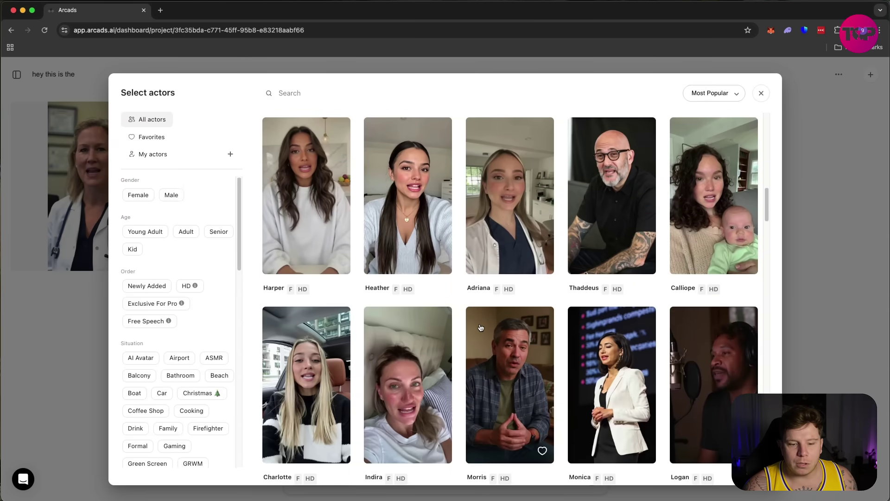
{"action": "left_click", "coordinate": [332, 276]}
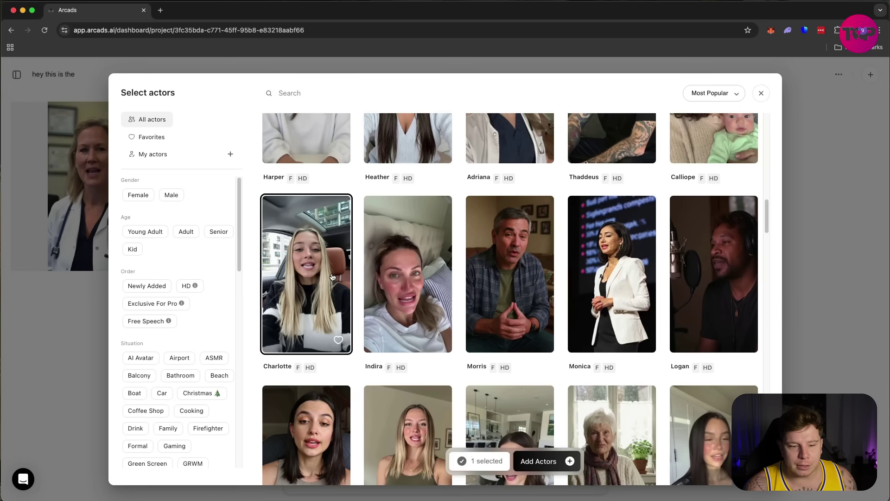
{"action": "left_click", "coordinate": [547, 459]}
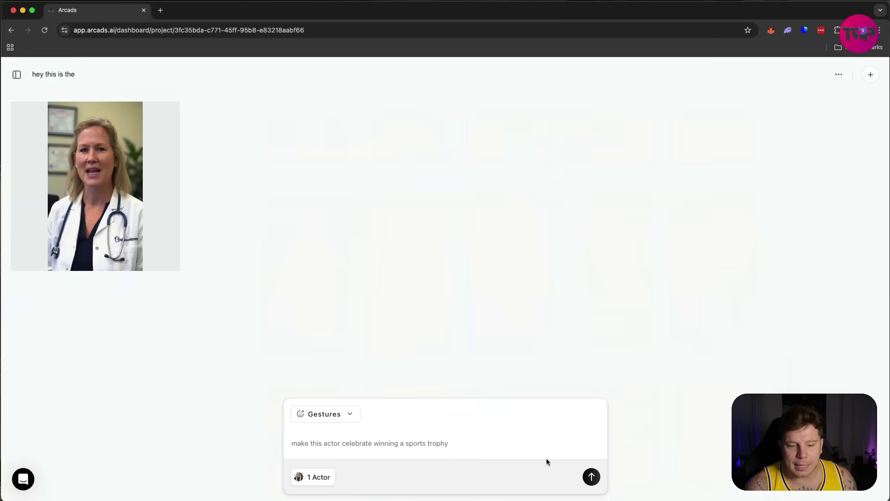
{"action": "left_click", "coordinate": [594, 478]}
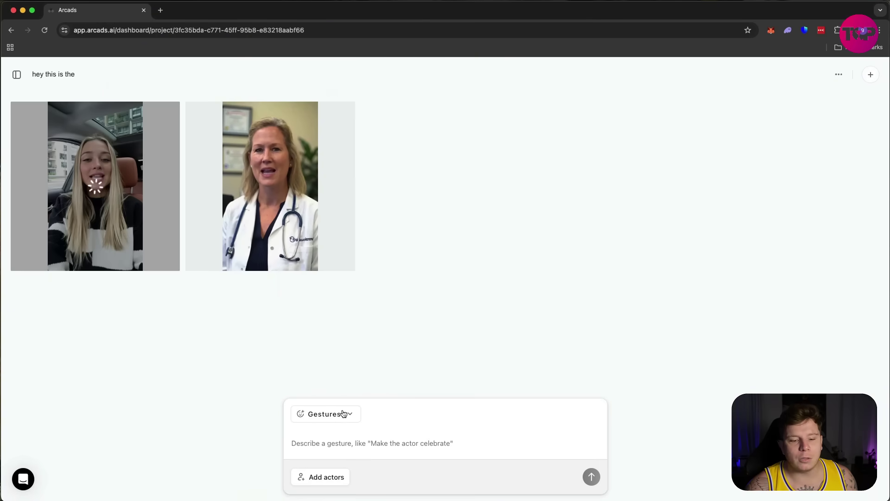
Step: Switch the mode to B-Rolls and set the dog photo as the start frame
{"action": "left_click", "coordinate": [344, 414]}
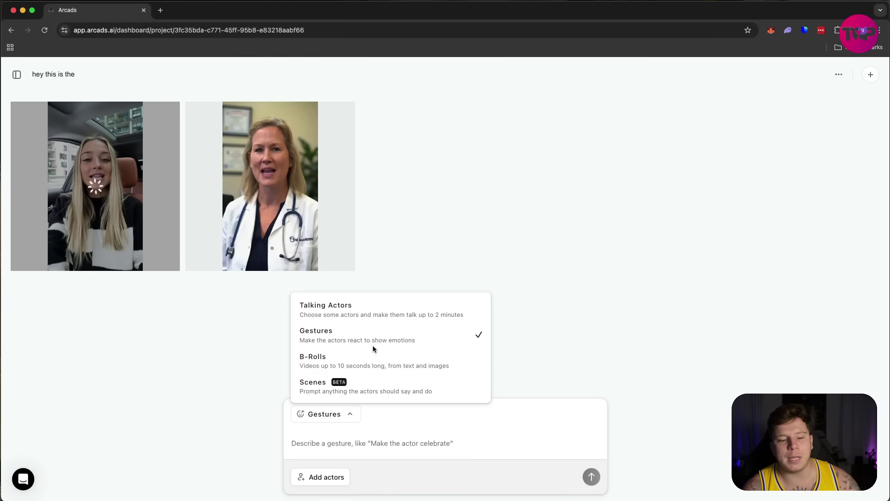
{"action": "left_click", "coordinate": [371, 366]}
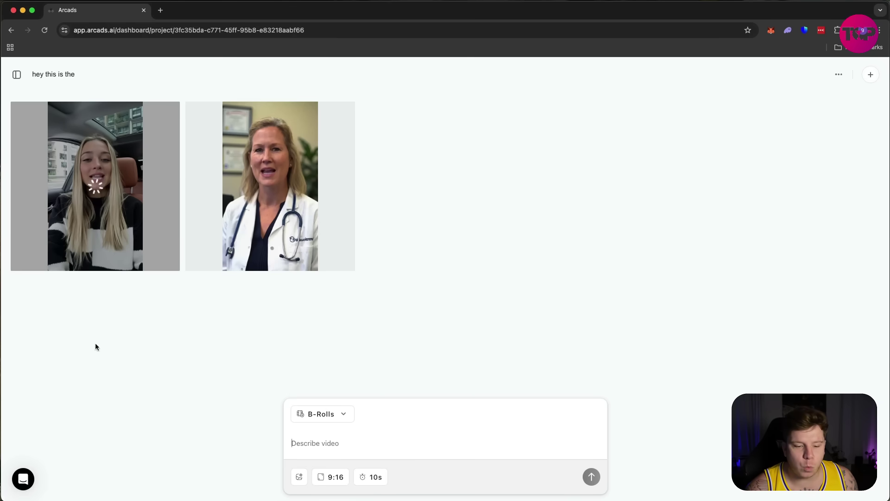
{"action": "left_click", "coordinate": [300, 476]}
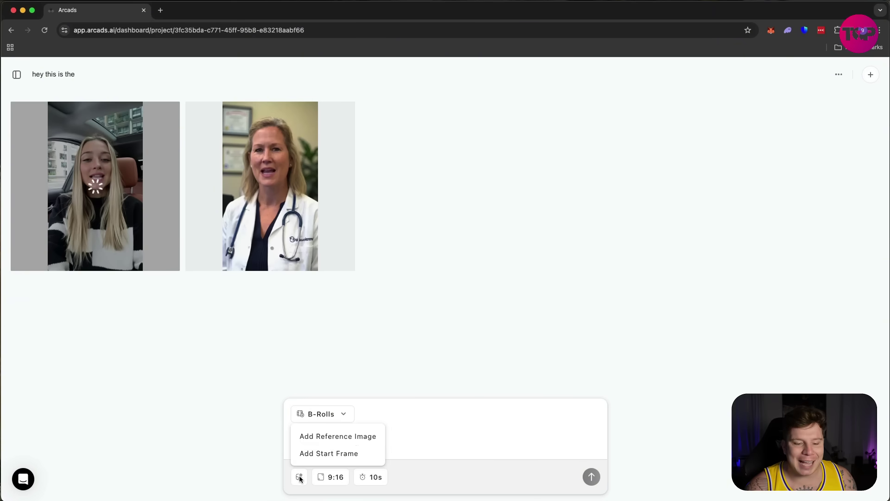
{"action": "left_click", "coordinate": [325, 455]}
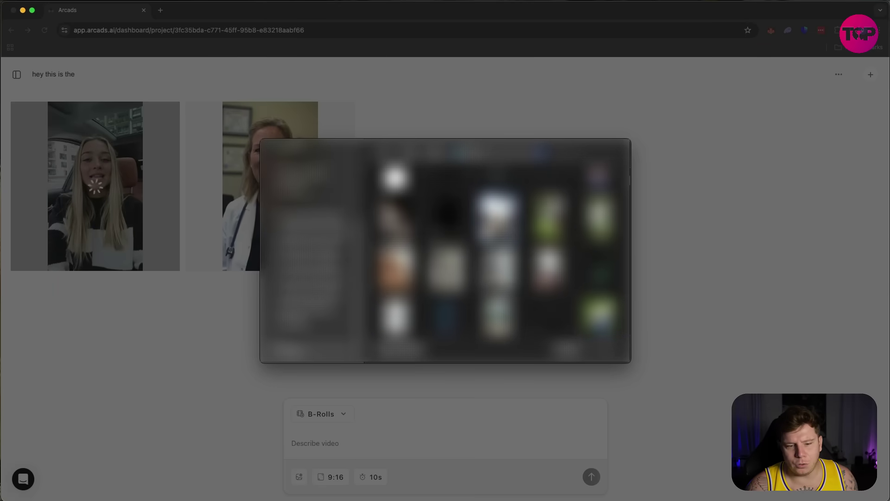
{"action": "left_click", "coordinate": [606, 350]}
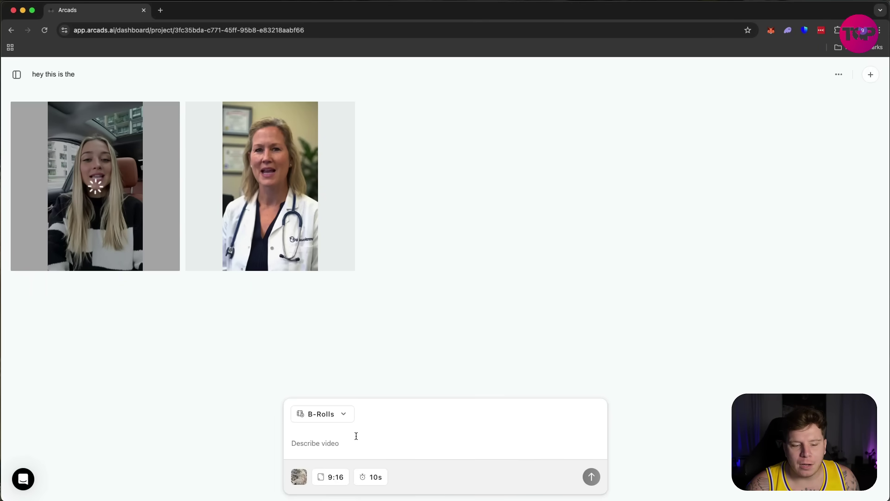
Step: Prompt the dog to get up and walk around the house, and submit the B-roll
{"action": "type", "text": "m"}
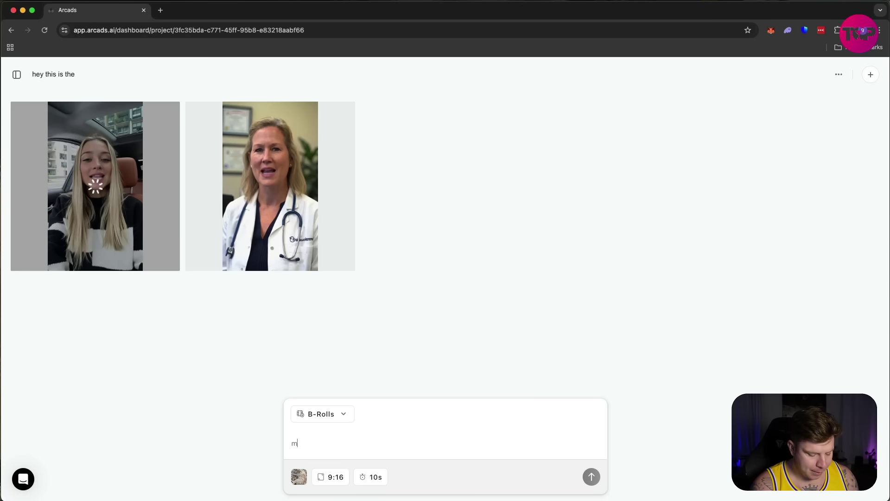
{"action": "type", "text": "ak"}
{"action": "key", "text": "BackSpace"}
{"action": "key", "text": "BackSpace"}
{"action": "key", "text": "BackSpace"}
{"action": "type", "text": "t"}
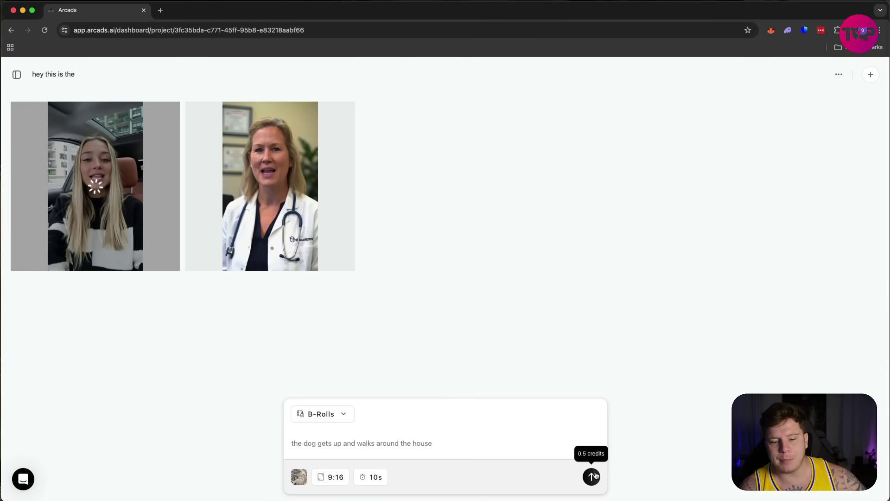
{"action": "left_click", "coordinate": [591, 476]}
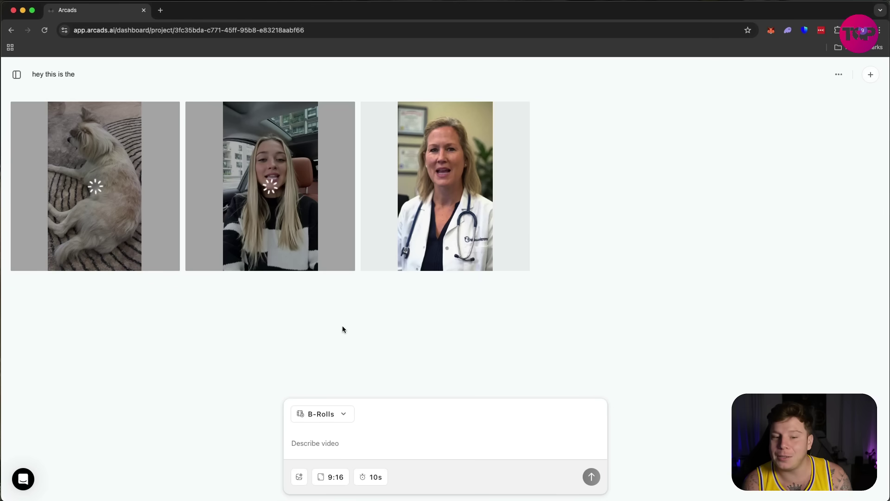
Step: Switch the mode to Scenes (BETA) and begin the football match script
{"action": "left_click", "coordinate": [342, 410]}
{"action": "left_click", "coordinate": [345, 394]}
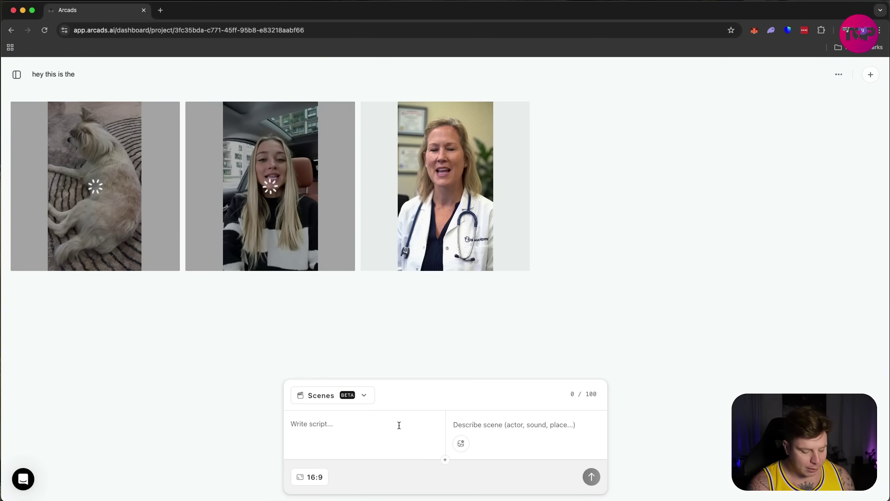
{"action": "type", "text": "a football match in amsterdam"}
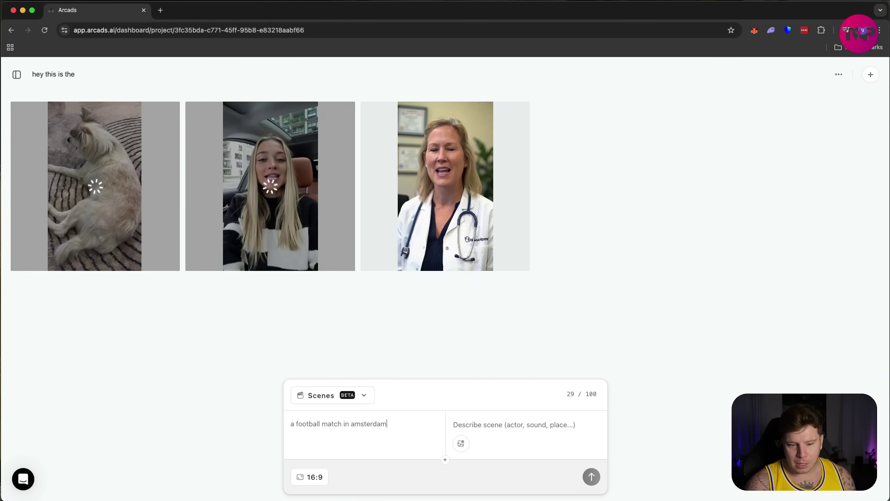
Step: Describe the star player on all banners, correct 'exesively' to 'excessively', and submit the scene
{"action": "left_click", "coordinate": [510, 419]}
{"action": "type", "text": "the"}
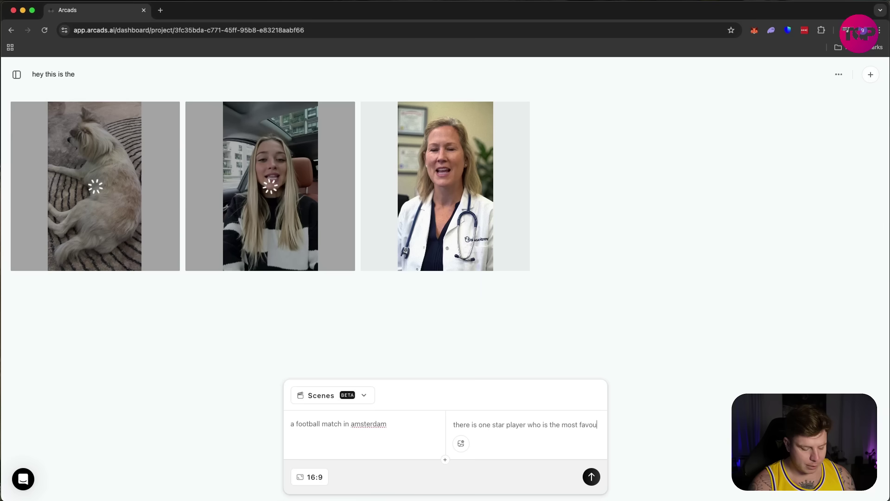
{"action": "type", "text": "rite in the crows shown exesively on al"}
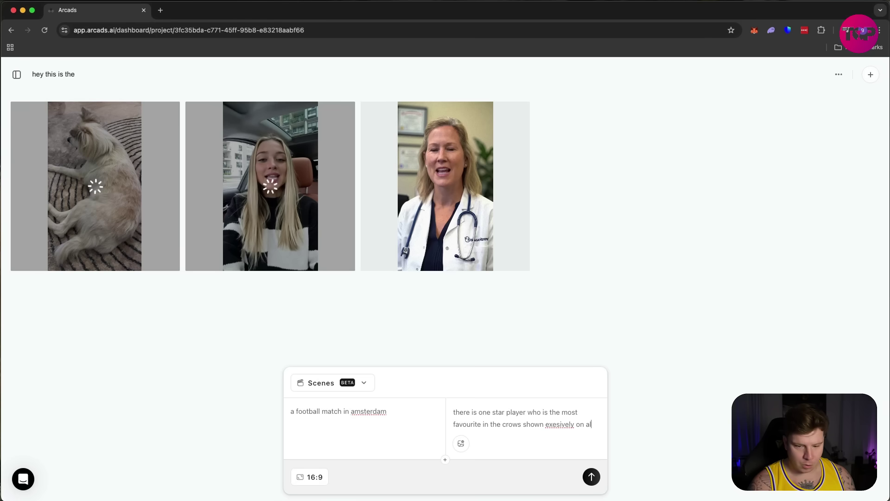
{"action": "type", "text": "banners and advertisements"}
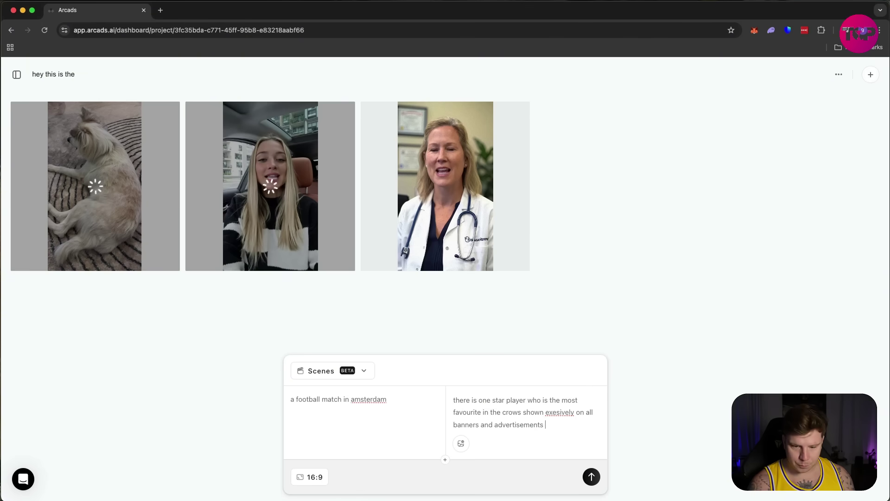
{"action": "right_click", "coordinate": [563, 413]}
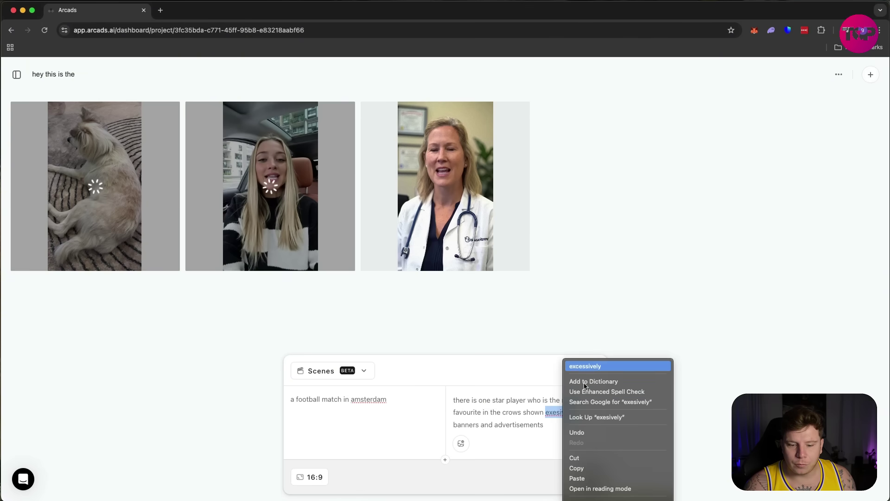
{"action": "left_click", "coordinate": [575, 366]}
{"action": "left_click", "coordinate": [592, 477]}
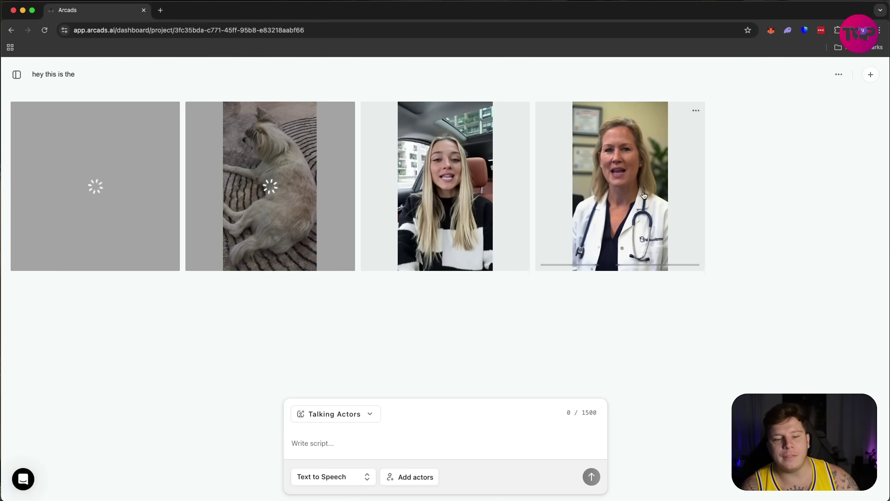
{"action": "left_click", "coordinate": [492, 228]}
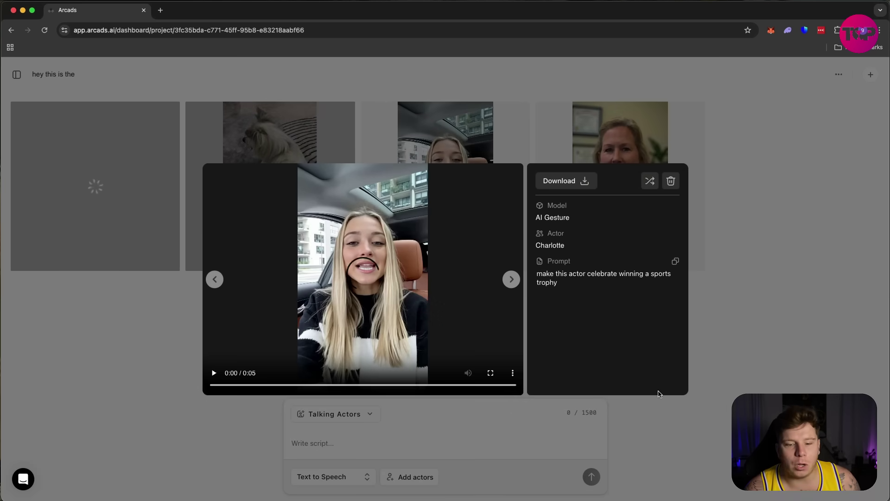
{"action": "left_click", "coordinate": [213, 374]}
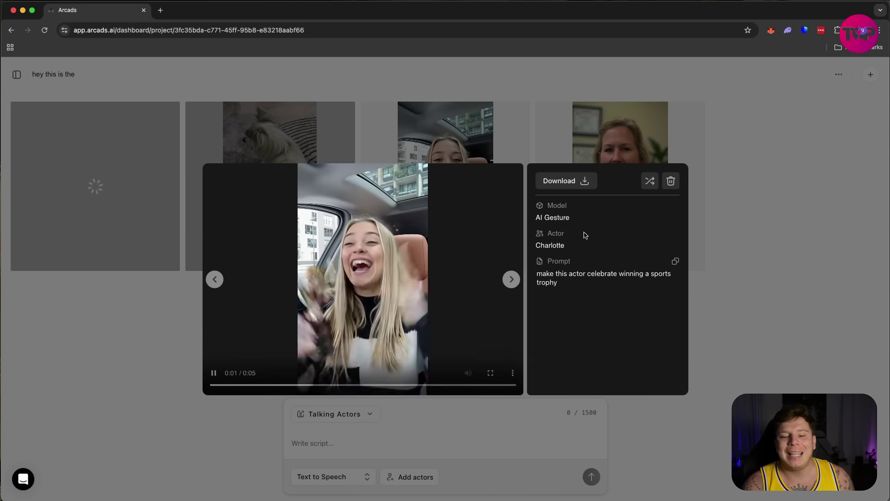
{"action": "left_click", "coordinate": [766, 254]}
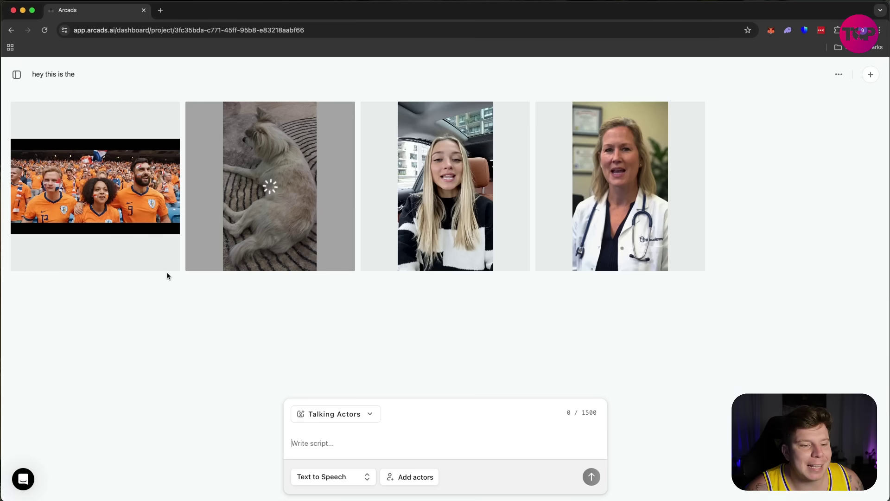
{"action": "left_click", "coordinate": [168, 222]}
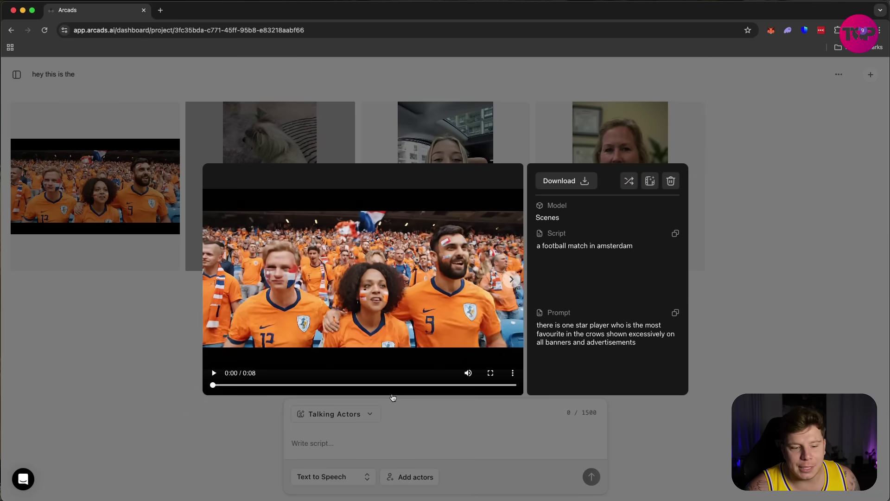
{"action": "left_click", "coordinate": [214, 372]}
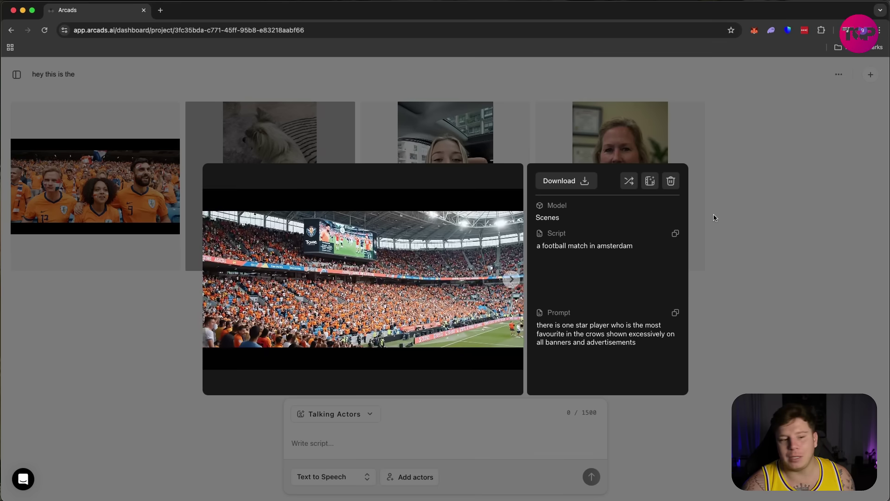
{"action": "left_click", "coordinate": [717, 214]}
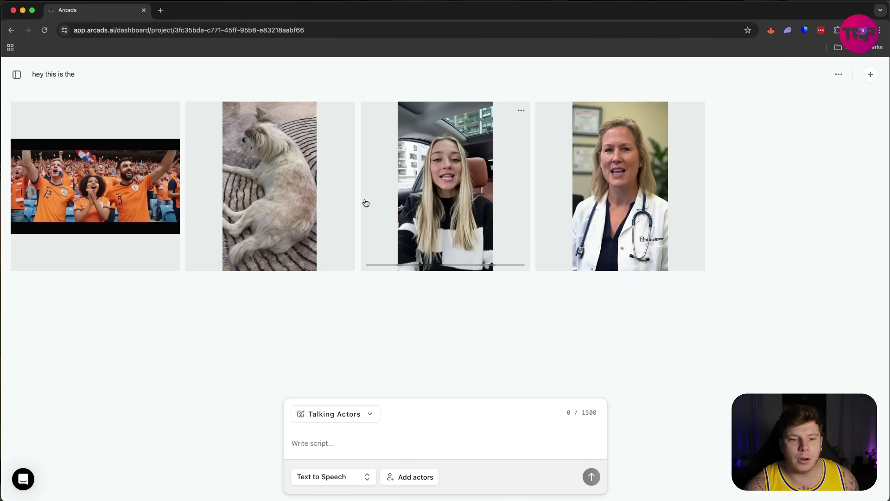
Step: Open and play the finished 10-second dog B-roll clip made with the B-Roll - Start Frame model
{"action": "left_click", "coordinate": [300, 183]}
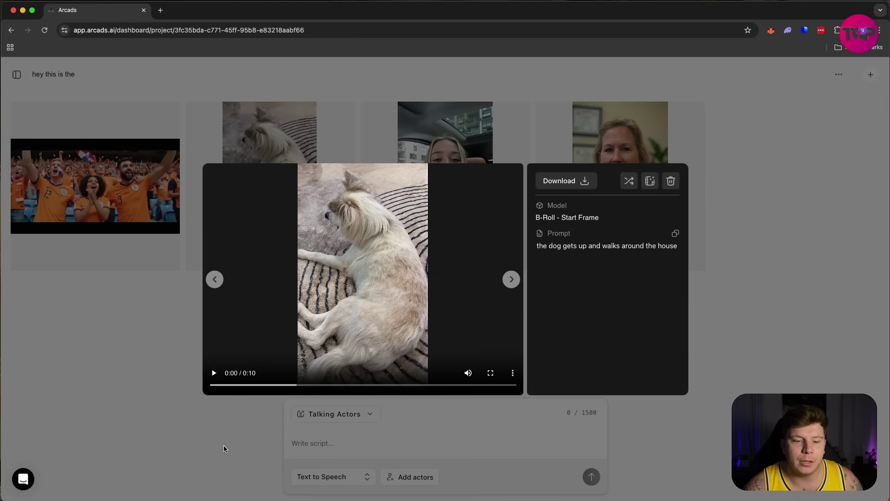
{"action": "left_click", "coordinate": [215, 373]}
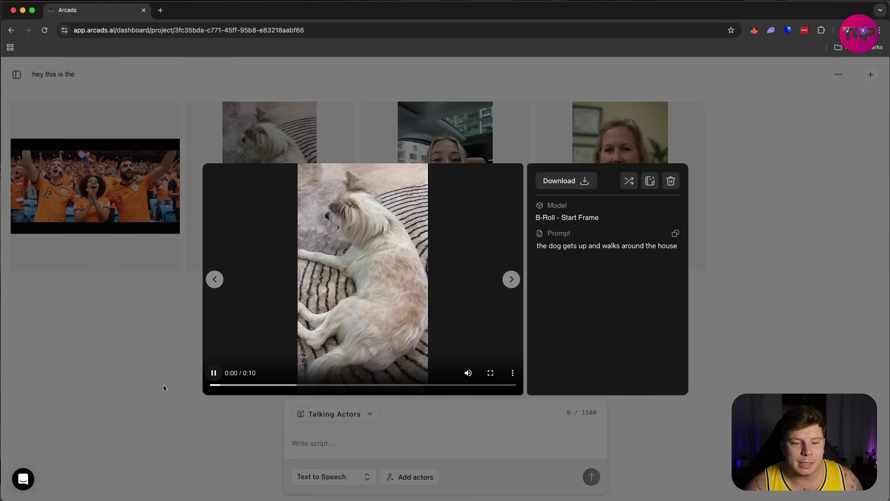